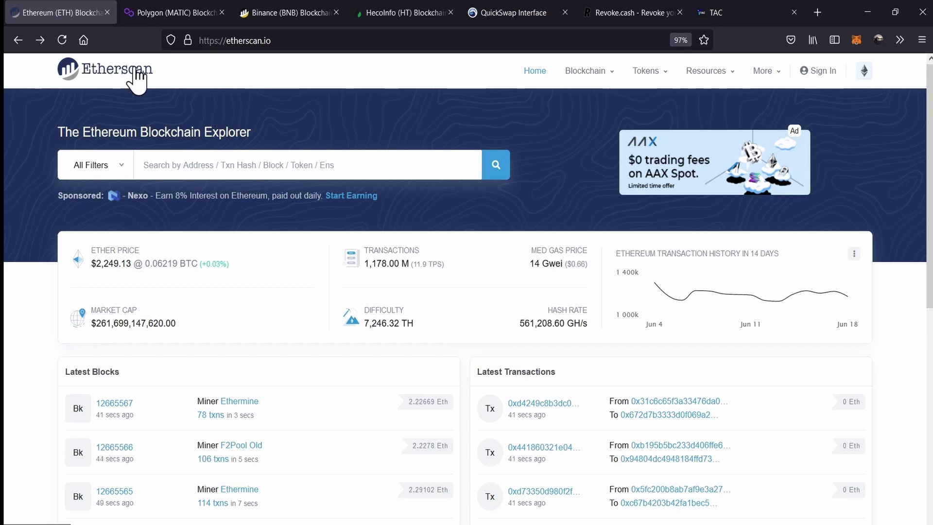
Cycle through the Polygonscan, BscScan and HecoInfo explorer tabs, ending back on Etherscan
{"action": "left_click", "coordinate": [154, 10]}
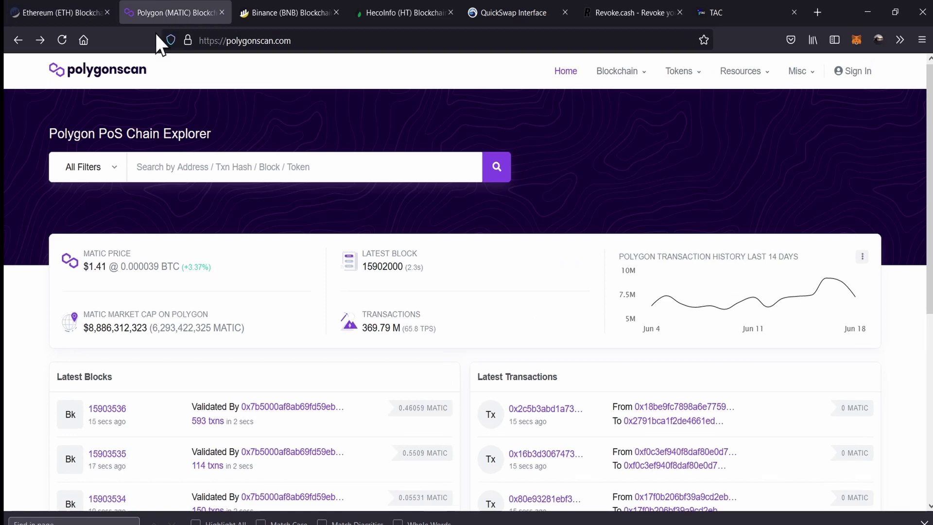
{"action": "left_click", "coordinate": [268, 9]}
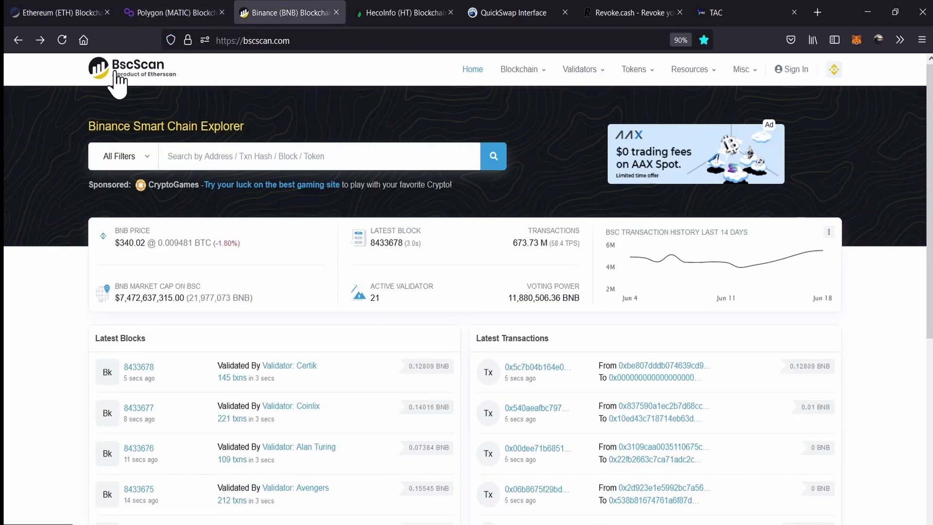
{"action": "left_click", "coordinate": [389, 9]}
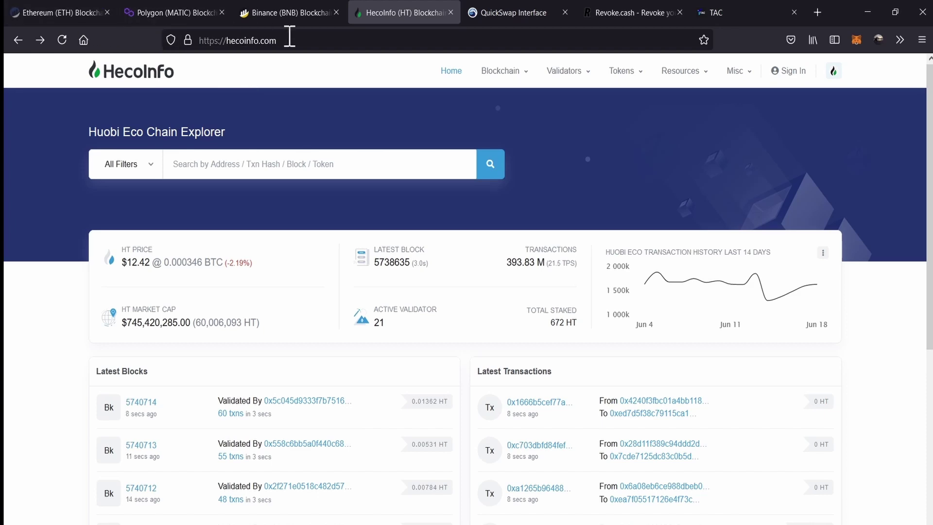
{"action": "left_click", "coordinate": [293, 10]}
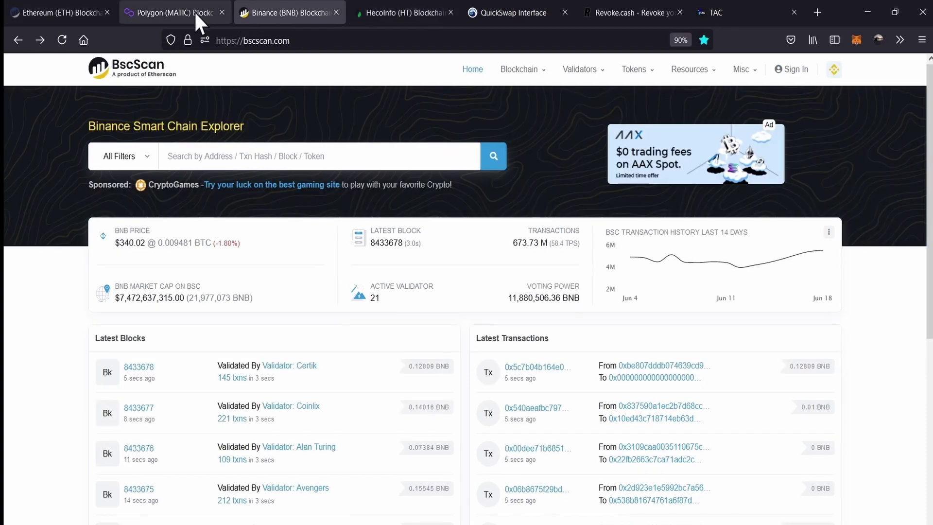
{"action": "left_click", "coordinate": [187, 11]}
{"action": "left_click", "coordinate": [68, 14]}
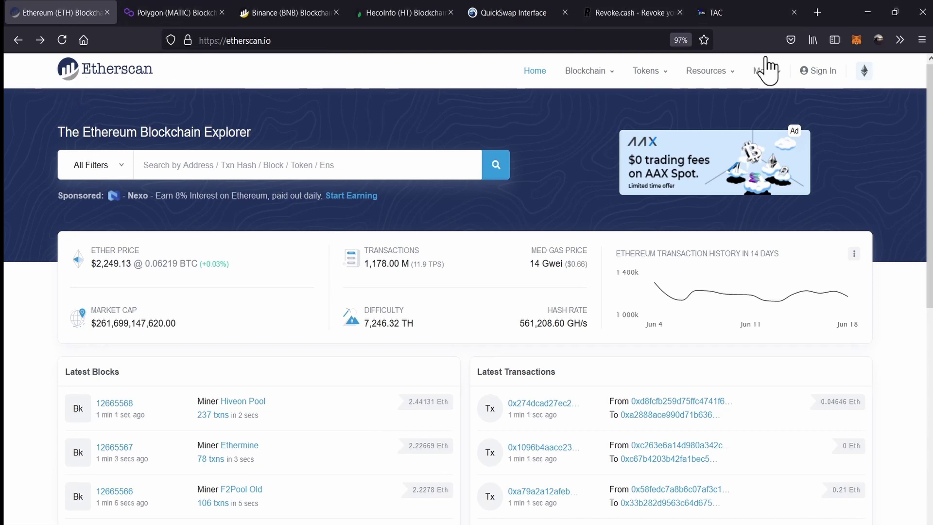
Open the Token Approvals page on Etherscan and on Polygonscan
{"action": "mouse_move", "coordinate": [759, 70]}
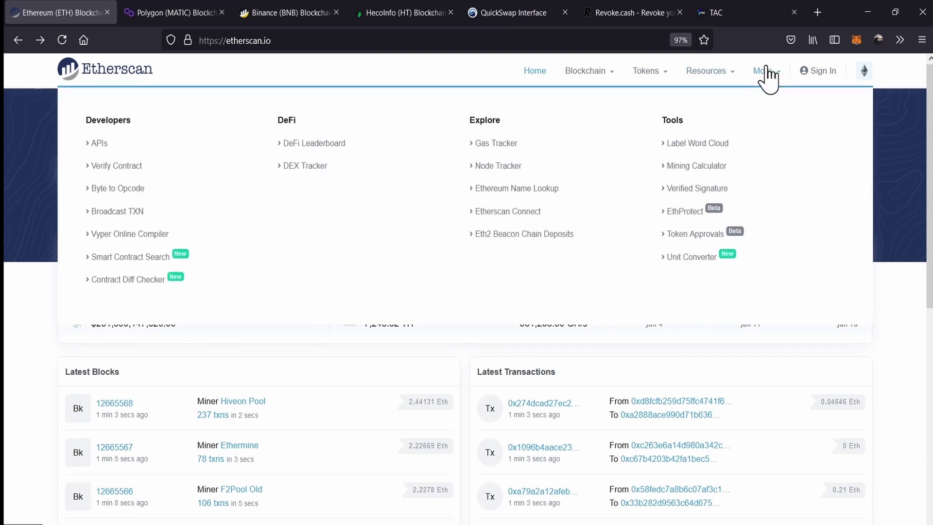
{"action": "left_click", "coordinate": [694, 240]}
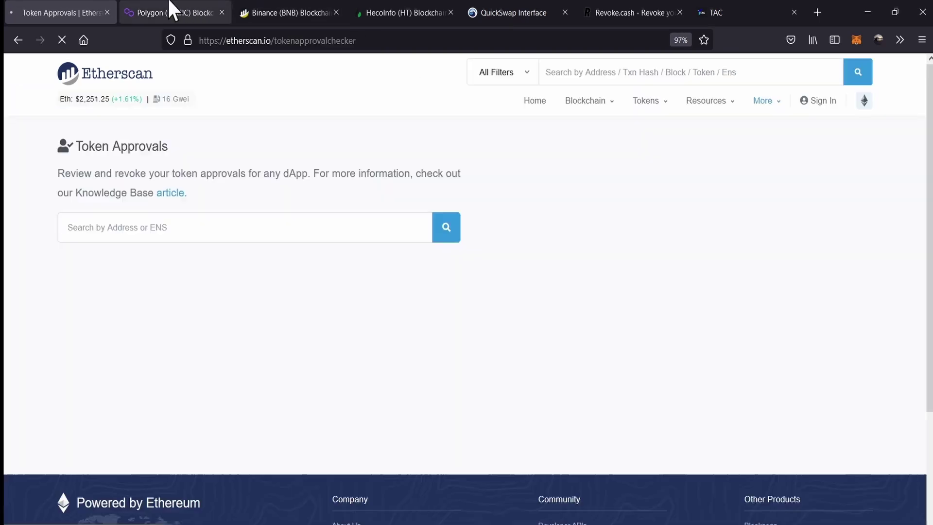
{"action": "left_click", "coordinate": [170, 11]}
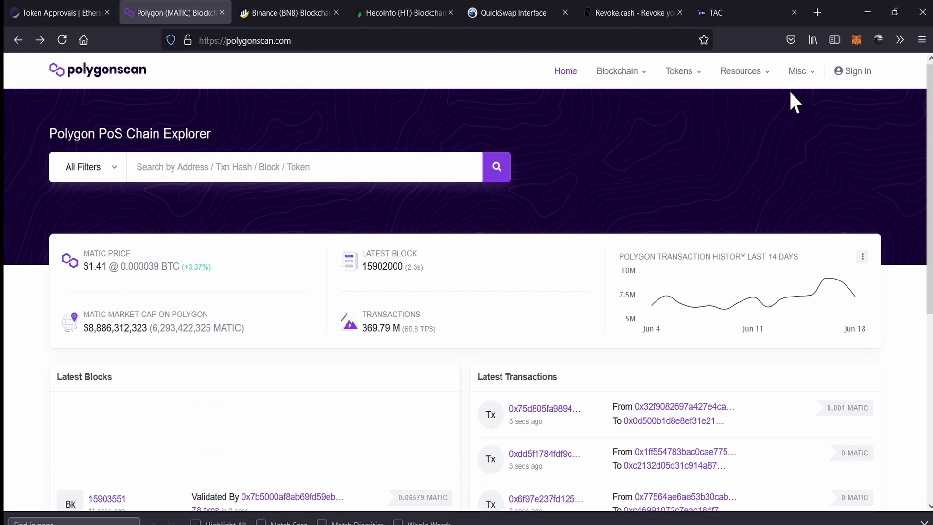
{"action": "mouse_move", "coordinate": [797, 76]}
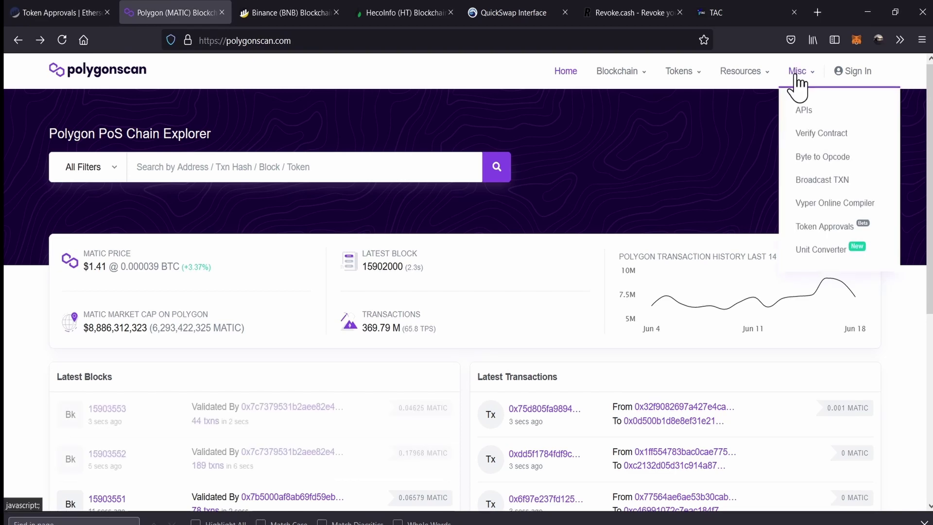
{"action": "left_click", "coordinate": [812, 233]}
Open the Token Approvals page on BscScan and on HecoInfo
{"action": "left_click", "coordinate": [278, 11]}
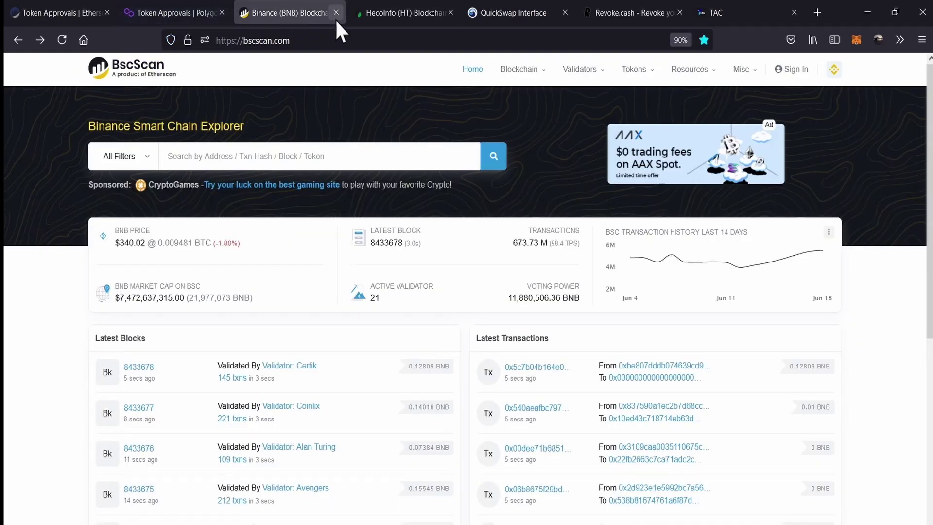
{"action": "mouse_move", "coordinate": [734, 69]}
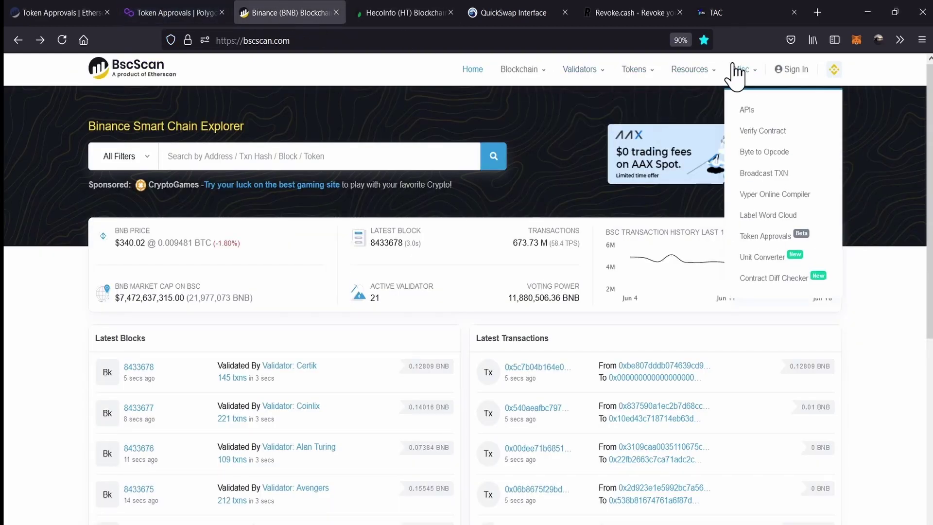
{"action": "left_click", "coordinate": [764, 237]}
{"action": "left_click", "coordinate": [383, 16]}
{"action": "mouse_move", "coordinate": [739, 80]}
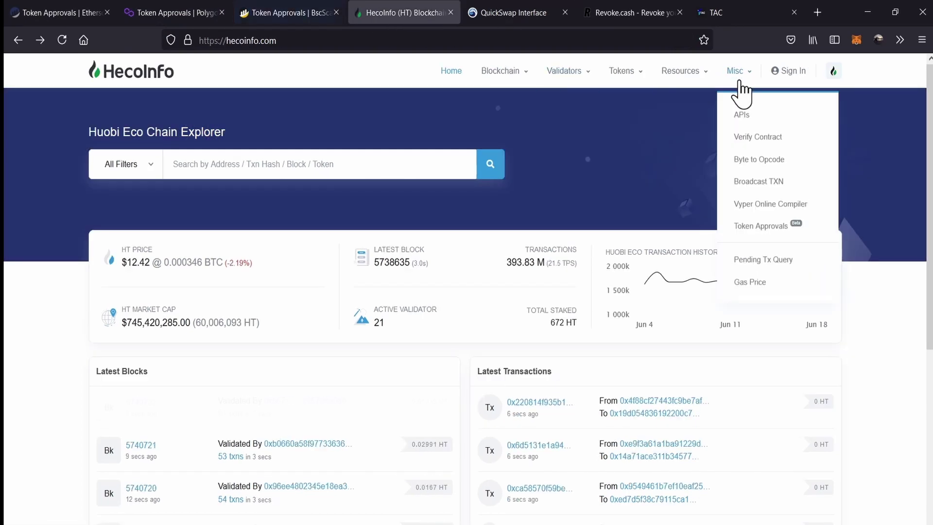
{"action": "left_click", "coordinate": [754, 220]}
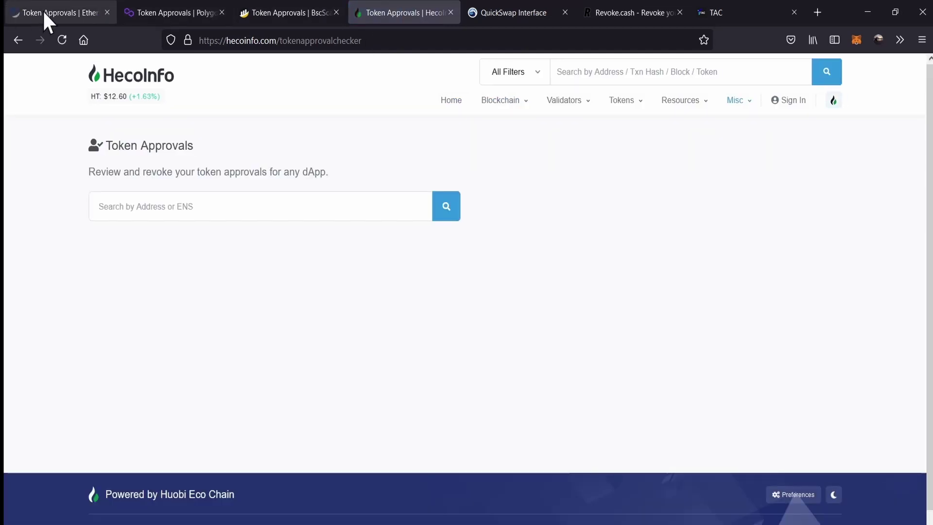
Check each explorer's Token Approvals tab, finishing on Etherscan's
{"action": "left_click", "coordinate": [42, 9]}
{"action": "left_click", "coordinate": [274, 11]}
{"action": "left_click", "coordinate": [355, 11]}
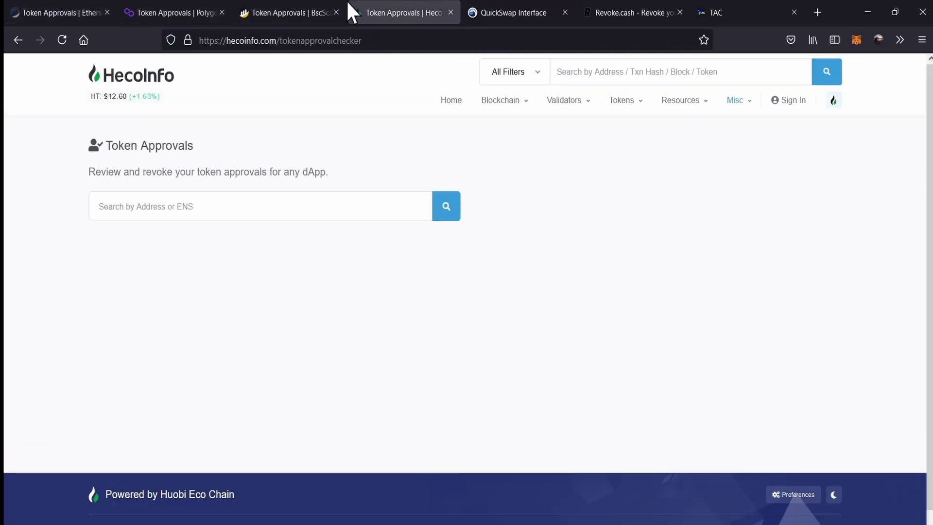
{"action": "left_click", "coordinate": [296, 9]}
{"action": "left_click", "coordinate": [146, 7]}
{"action": "left_click", "coordinate": [46, 6]}
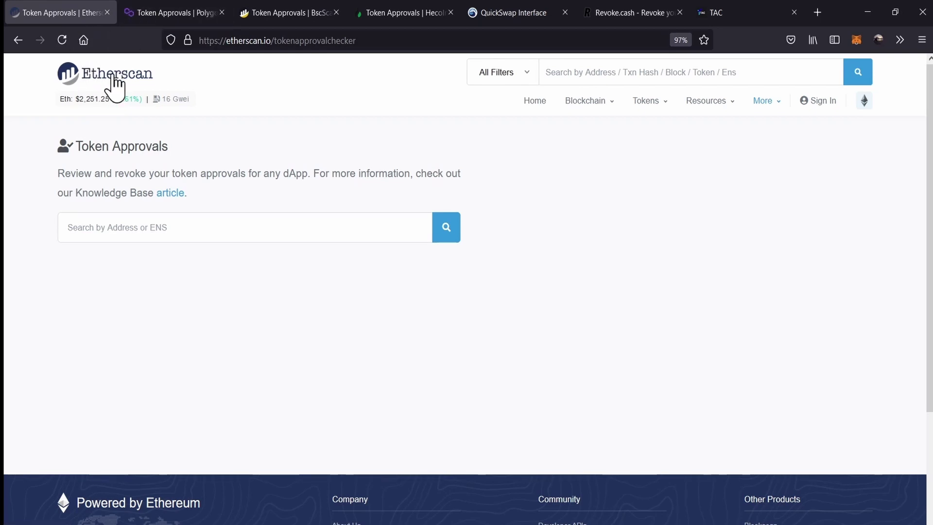
{"action": "left_click", "coordinate": [155, 11]}
{"action": "left_click", "coordinate": [289, 14]}
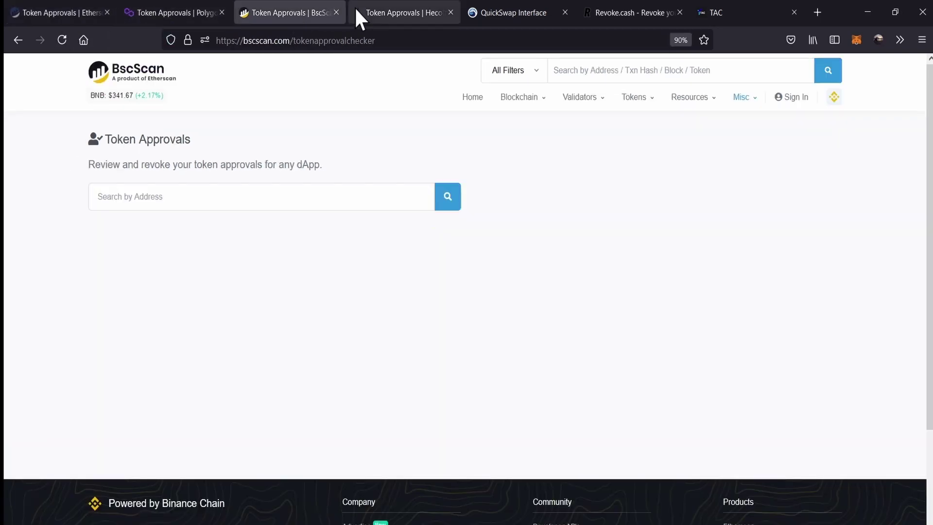
{"action": "left_click", "coordinate": [359, 14]}
{"action": "left_click", "coordinate": [39, 11]}
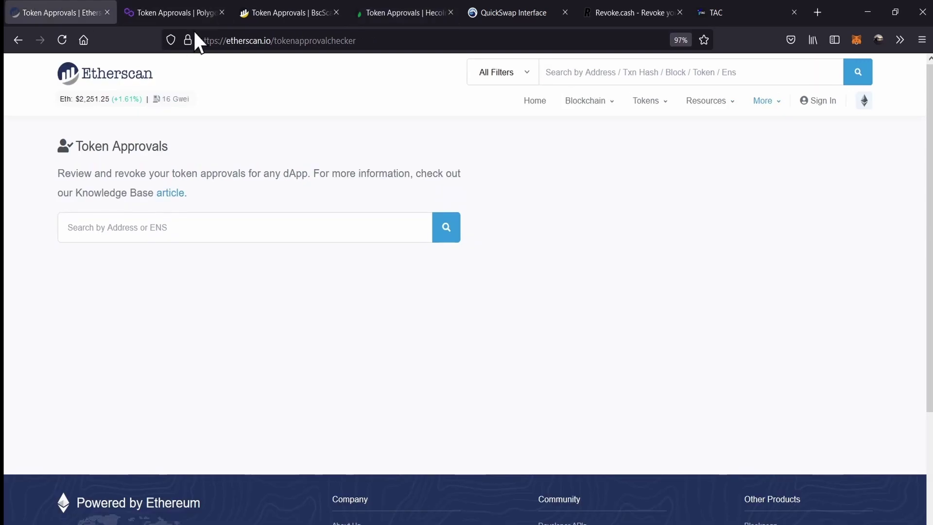
Bring the Token Approvals | Polygonscan tab to the front
{"action": "left_click", "coordinate": [149, 10]}
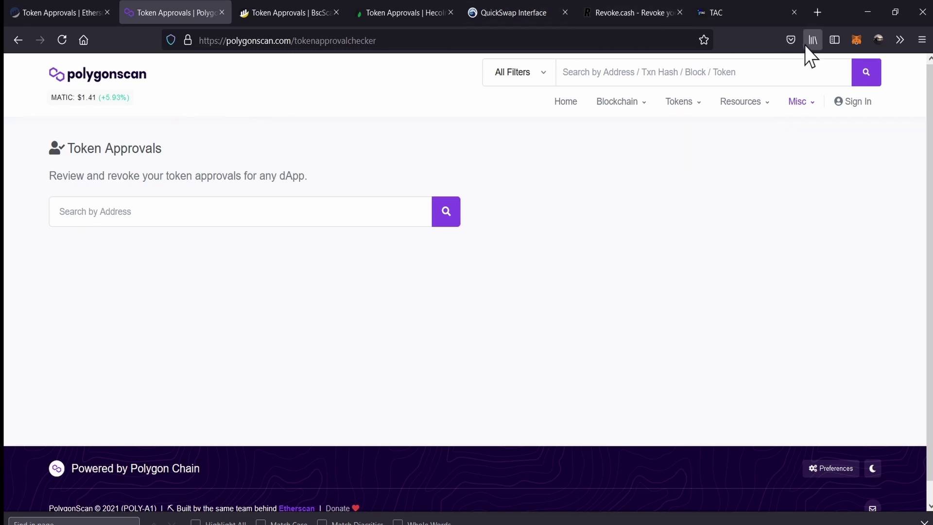
Look up the wallet address on Polygonscan Token Approvals, revealing QuickSwap: Router's Unlimited USDT allowance
{"action": "left_click", "coordinate": [856, 40]}
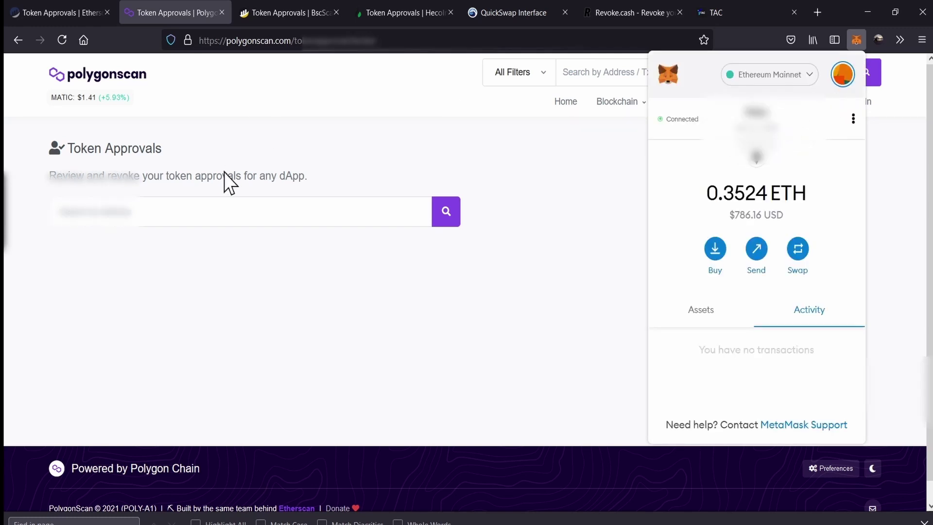
{"action": "left_click", "coordinate": [210, 208]}
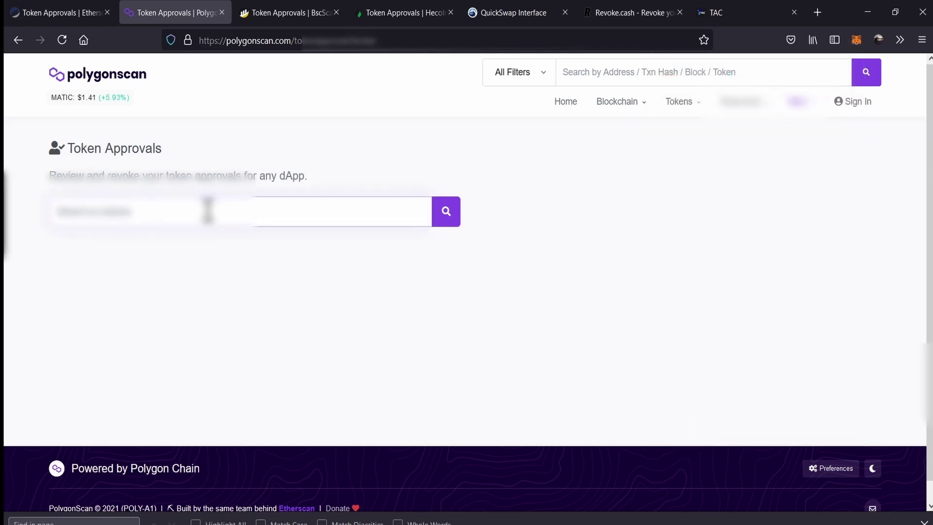
{"action": "key", "text": "ctrl+v"}
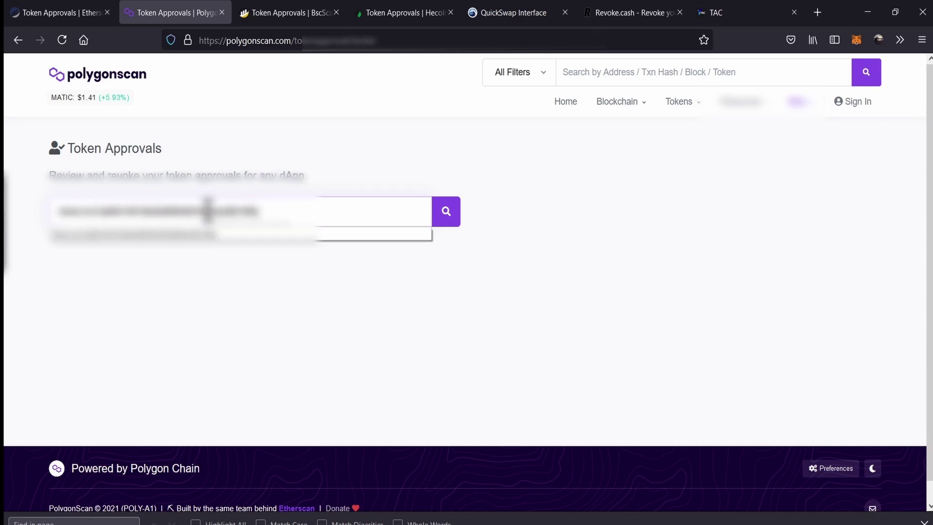
{"action": "left_click", "coordinate": [446, 212]}
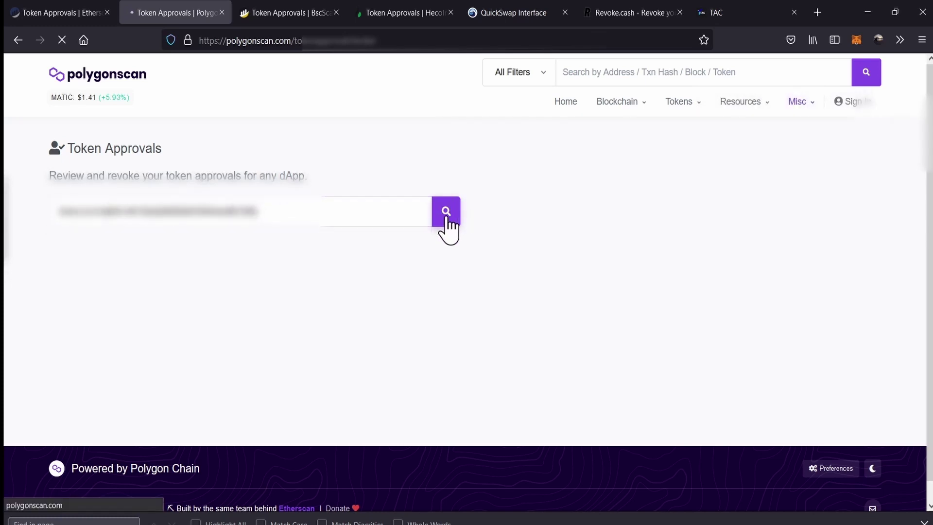
{"action": "scroll", "coordinate": [357, 207], "scroll_direction": "down", "scroll_amount": 2}
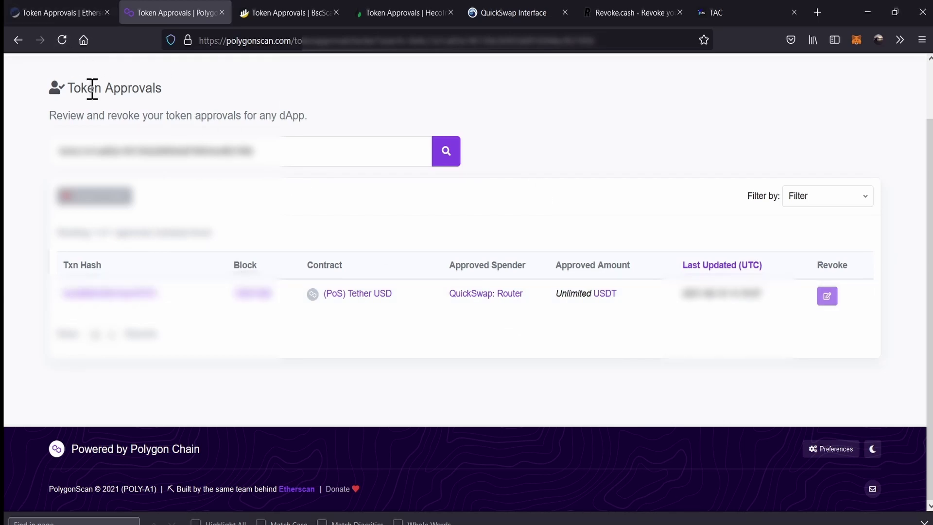
{"action": "scroll", "coordinate": [260, 197], "scroll_direction": "up", "scroll_amount": 2}
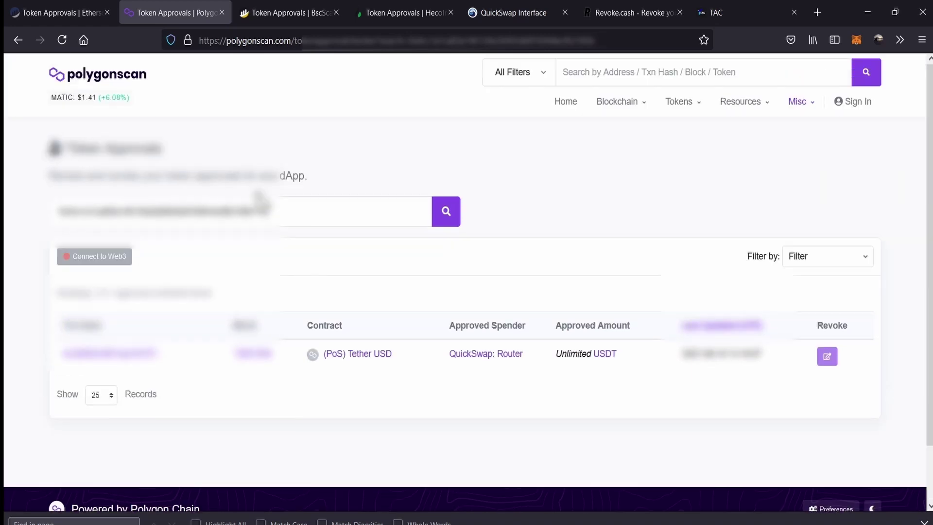
{"action": "scroll", "coordinate": [232, 140], "scroll_direction": "down", "scroll_amount": 2}
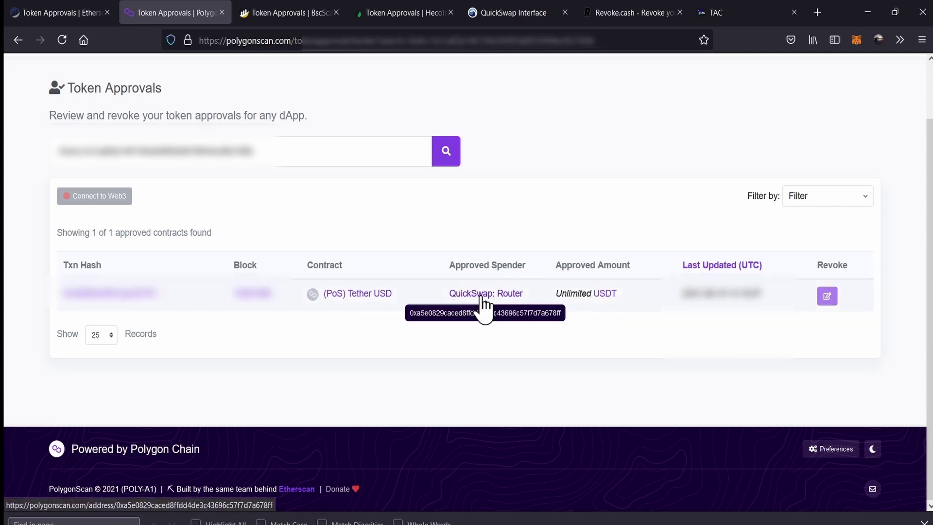
{"action": "left_click_drag", "start_coordinate": [489, 265], "coordinate": [527, 265]}
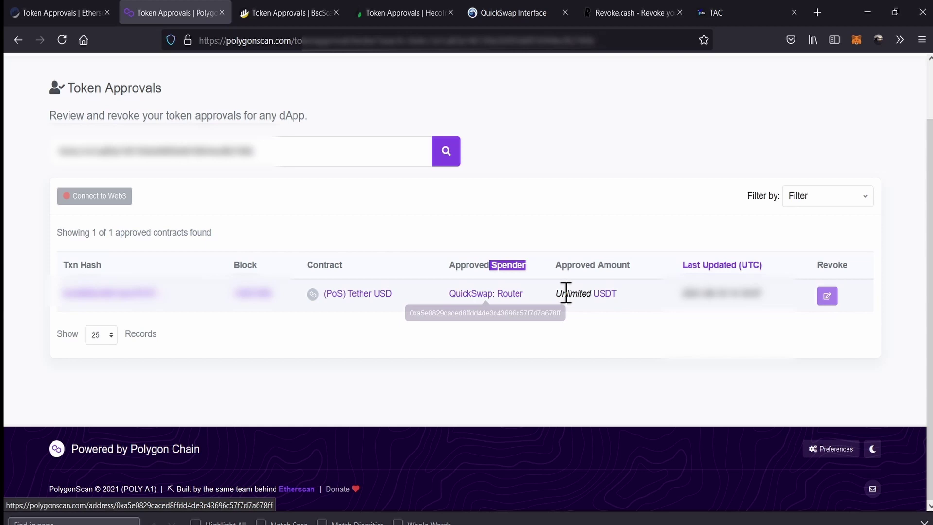
{"action": "left_click_drag", "start_coordinate": [559, 294], "coordinate": [589, 293]}
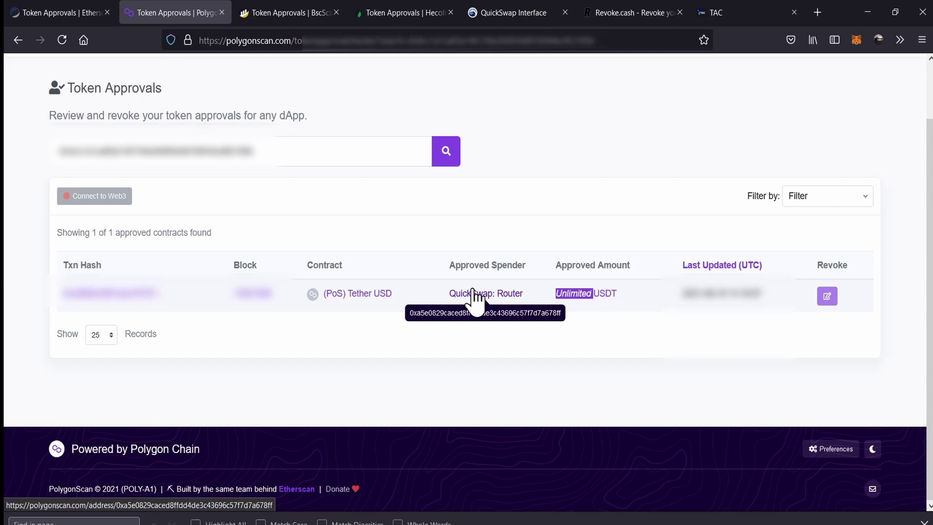
Review the Unlimited USDT allowance for QuickSwap: Router, then go to the QuickSwap swap page
{"action": "left_click", "coordinate": [566, 297]}
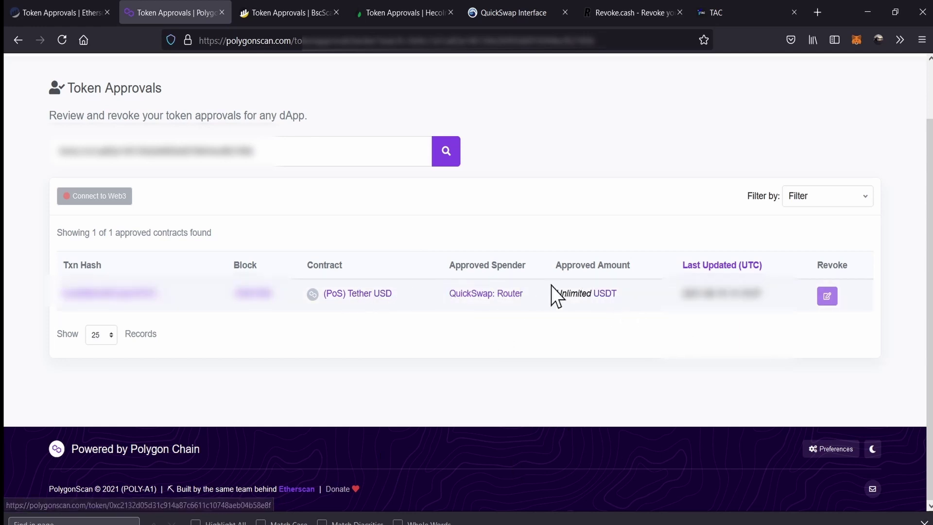
{"action": "left_click_drag", "start_coordinate": [555, 293], "coordinate": [589, 299]}
{"action": "left_click", "coordinate": [596, 218]}
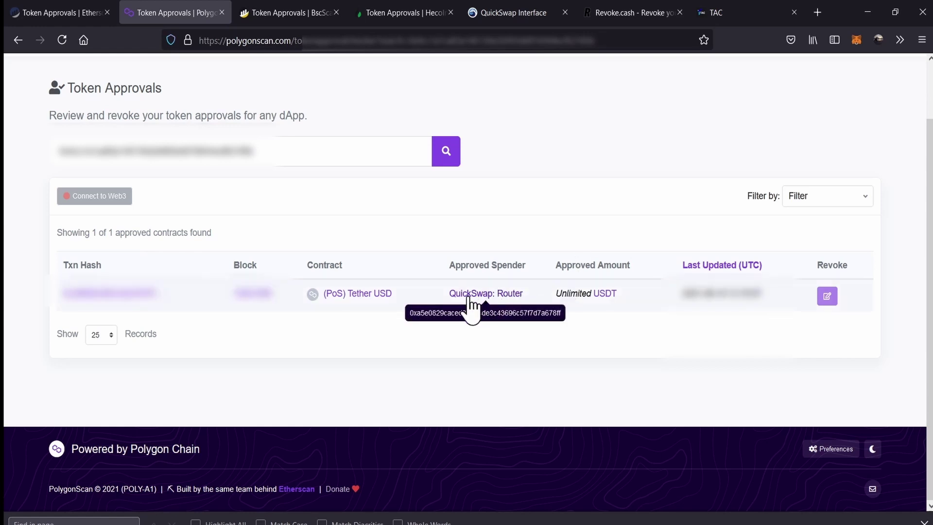
{"action": "left_click", "coordinate": [525, 12]}
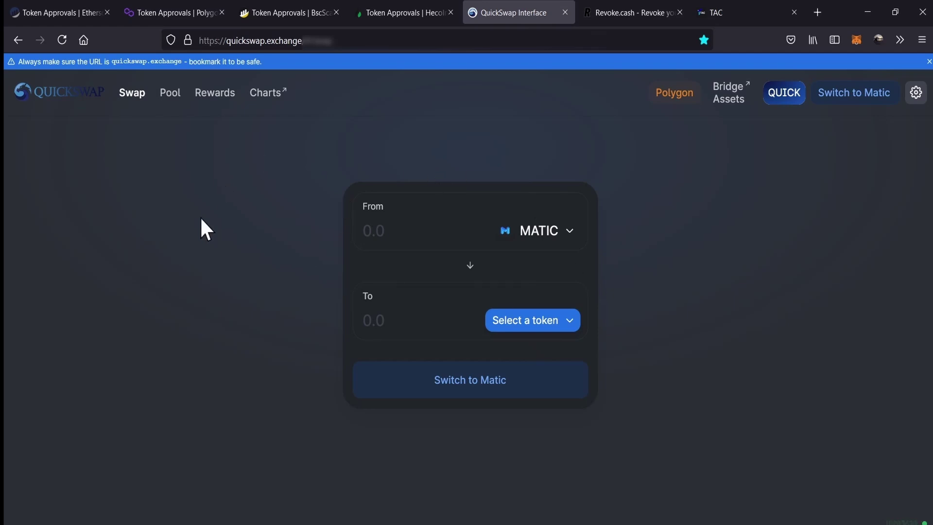
Return to the Polygonscan Token Approvals results tab
{"action": "left_click", "coordinate": [167, 10]}
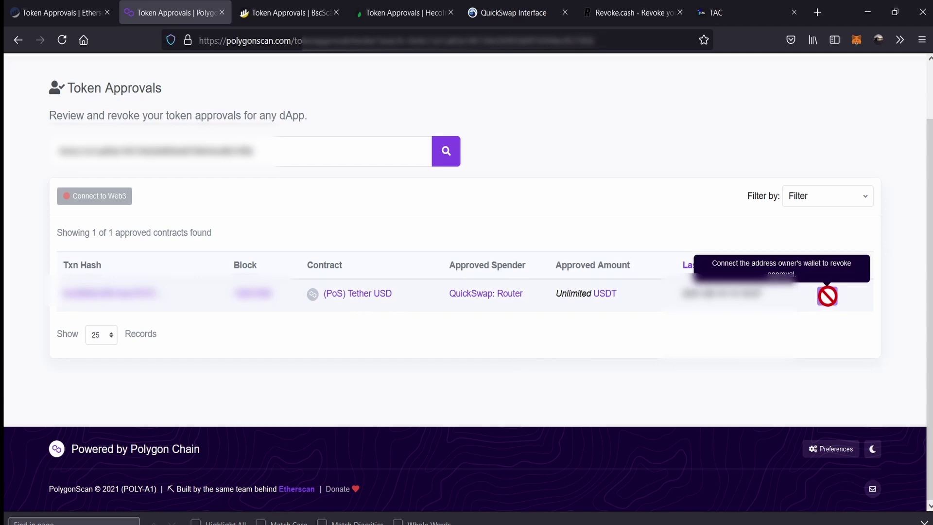
Switch MetaMask to Matic Network and connect it to Polygonscan's approvals page
{"action": "left_click", "coordinate": [100, 196]}
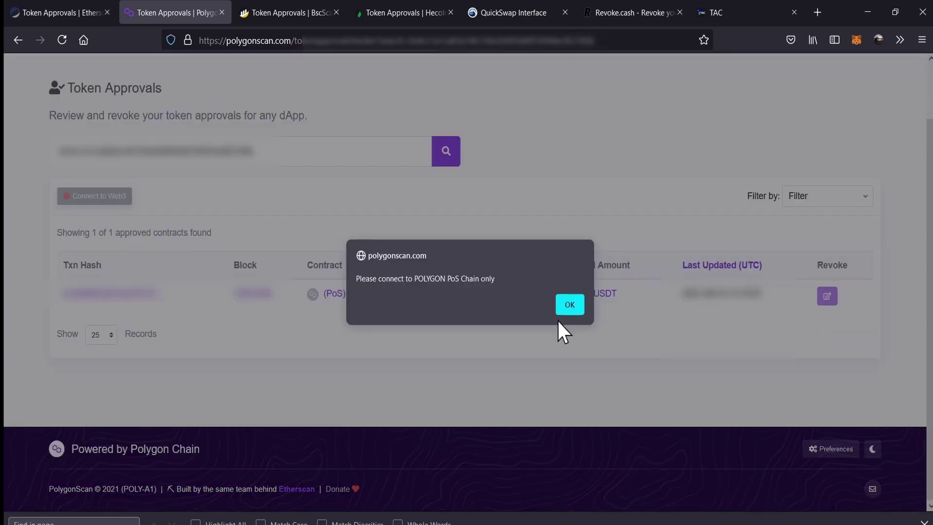
{"action": "left_click", "coordinate": [569, 303]}
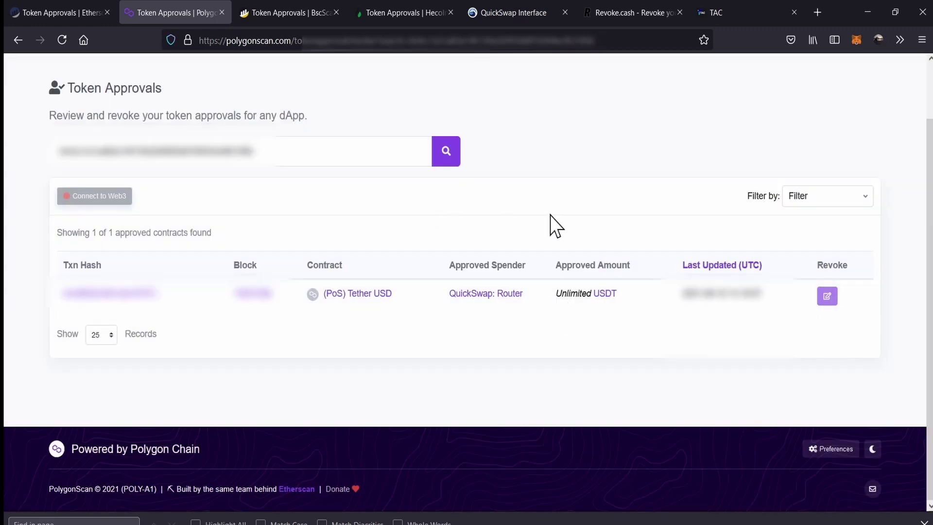
{"action": "left_click", "coordinate": [856, 40]}
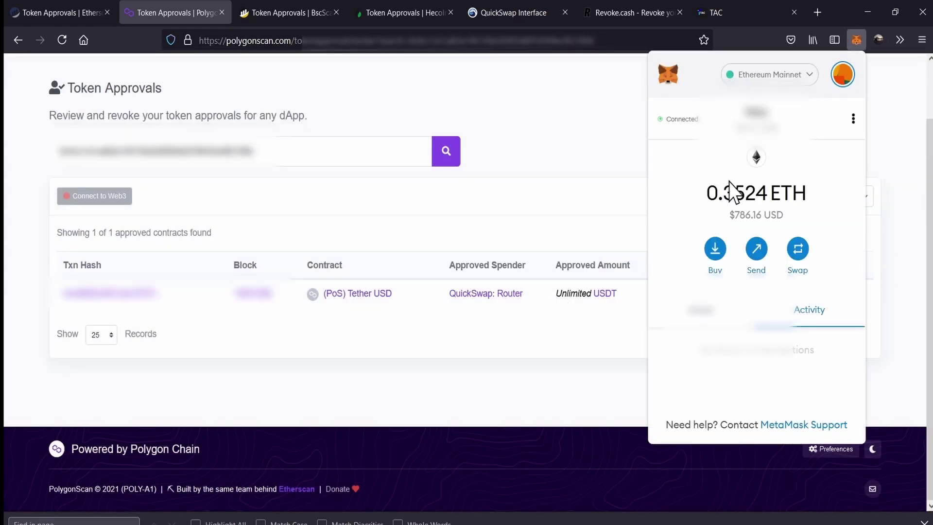
{"action": "left_click", "coordinate": [760, 75]}
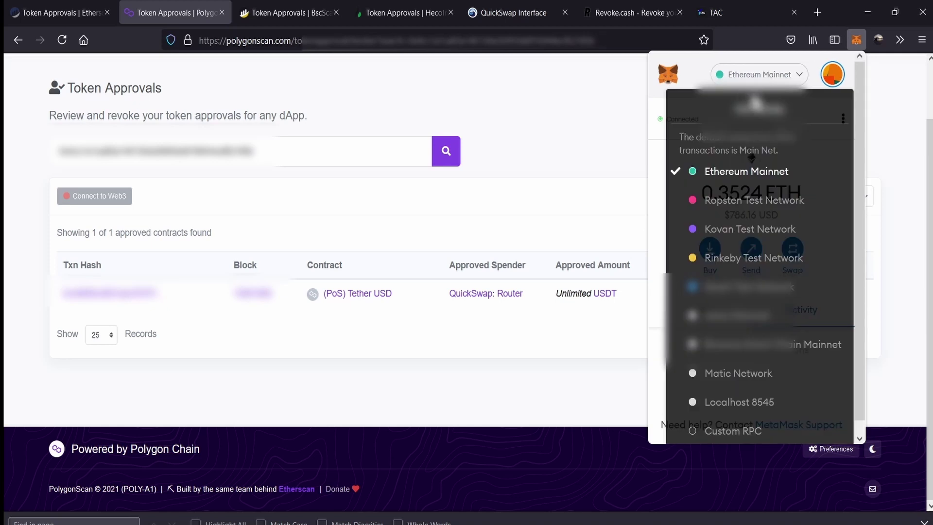
{"action": "left_click", "coordinate": [740, 375]}
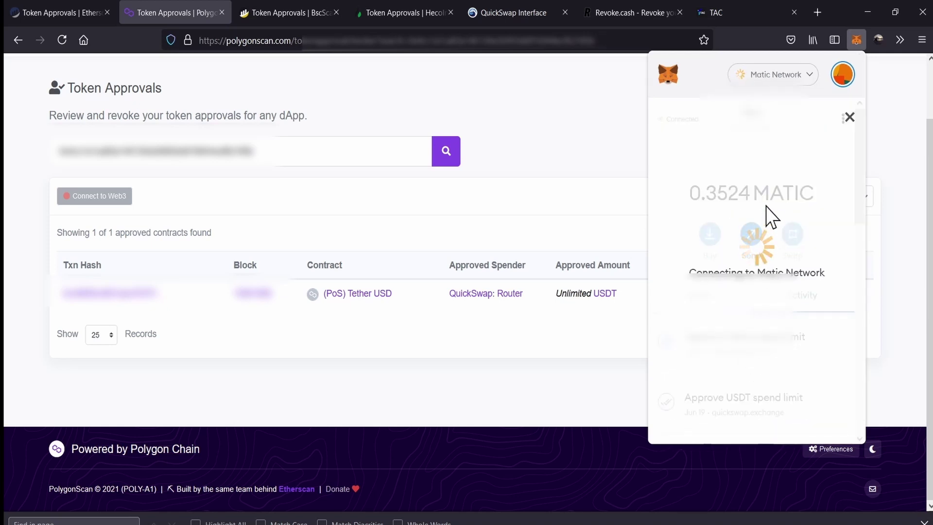
{"action": "left_click", "coordinate": [709, 295]}
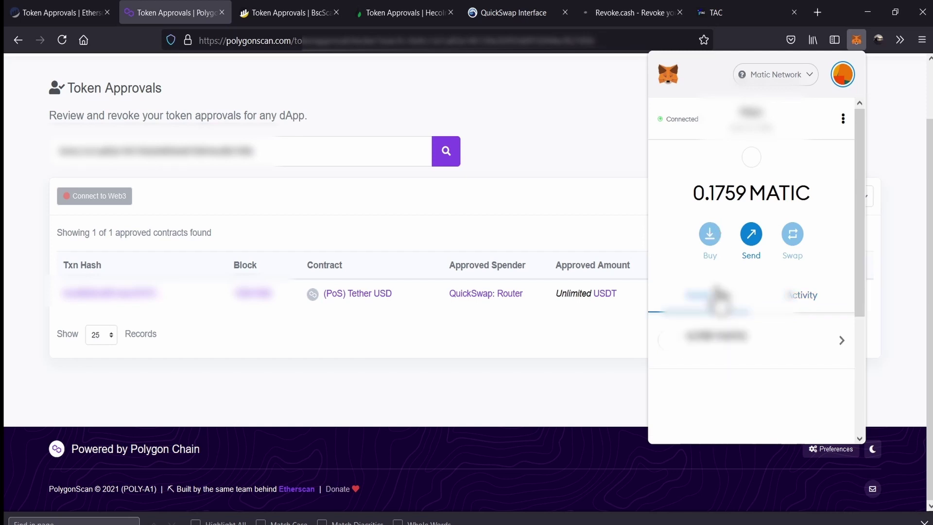
{"action": "left_click", "coordinate": [877, 83]}
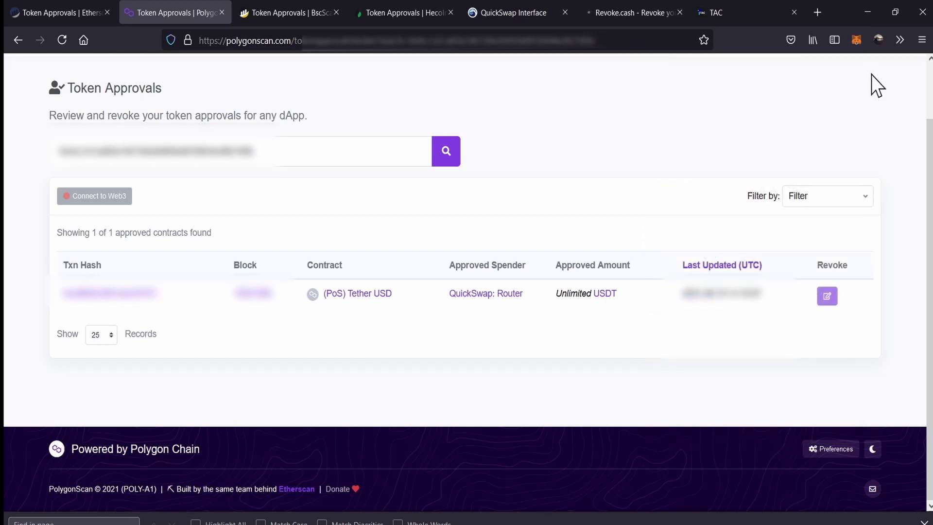
{"action": "left_click", "coordinate": [118, 198]}
{"action": "left_click", "coordinate": [521, 320]}
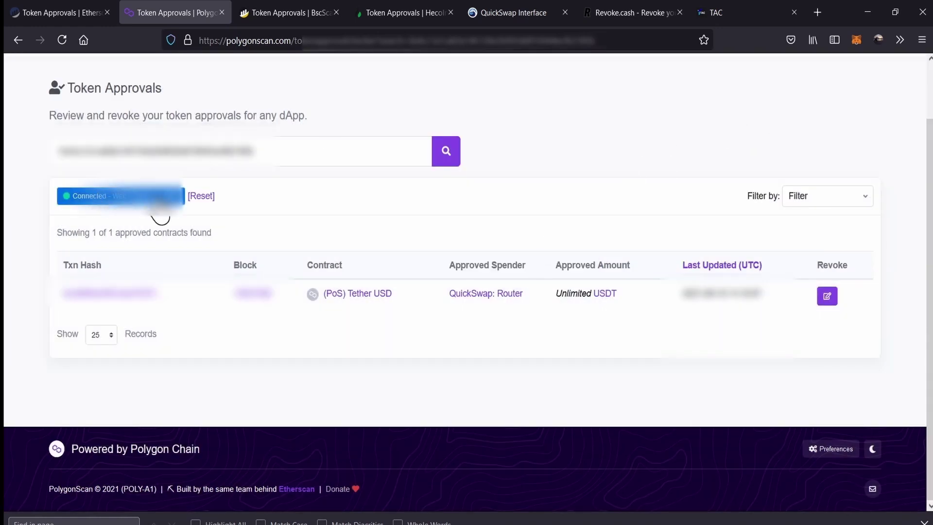
Revoke QuickSwap: Router's USDT approval and confirm the transaction in MetaMask
{"action": "left_click", "coordinate": [828, 296]}
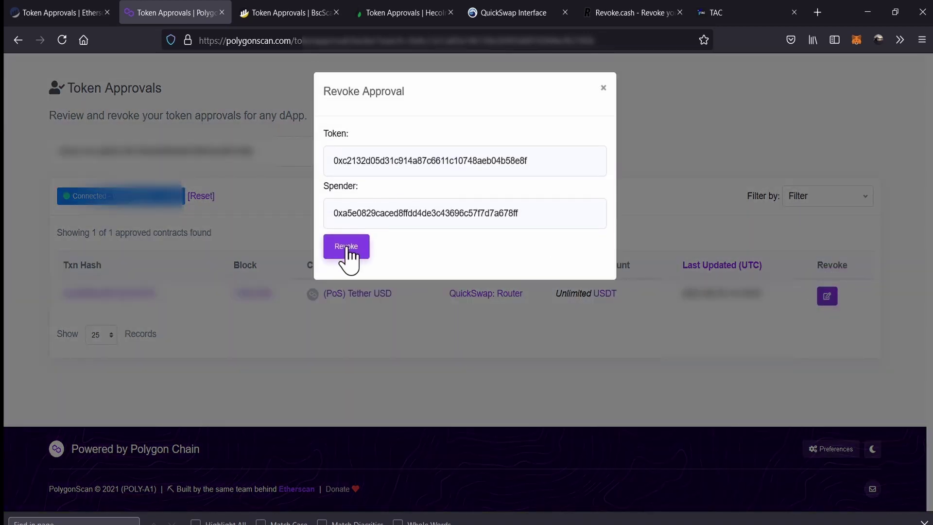
{"action": "left_click", "coordinate": [347, 247]}
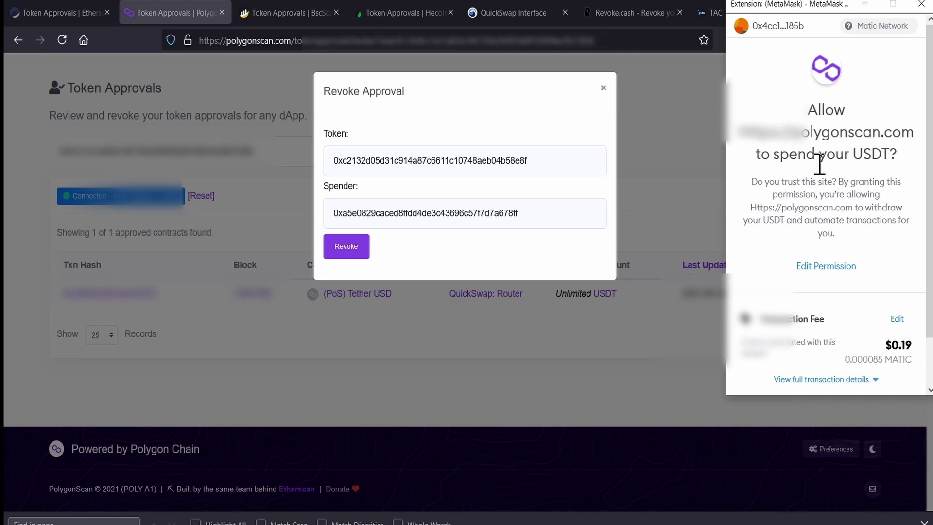
{"action": "scroll", "coordinate": [830, 219], "scroll_direction": "down", "scroll_amount": 1}
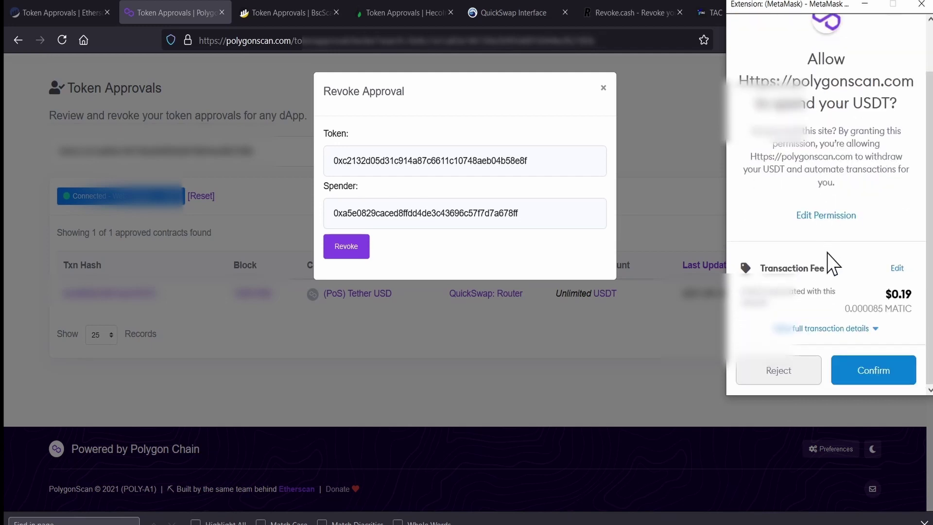
{"action": "left_click", "coordinate": [861, 374]}
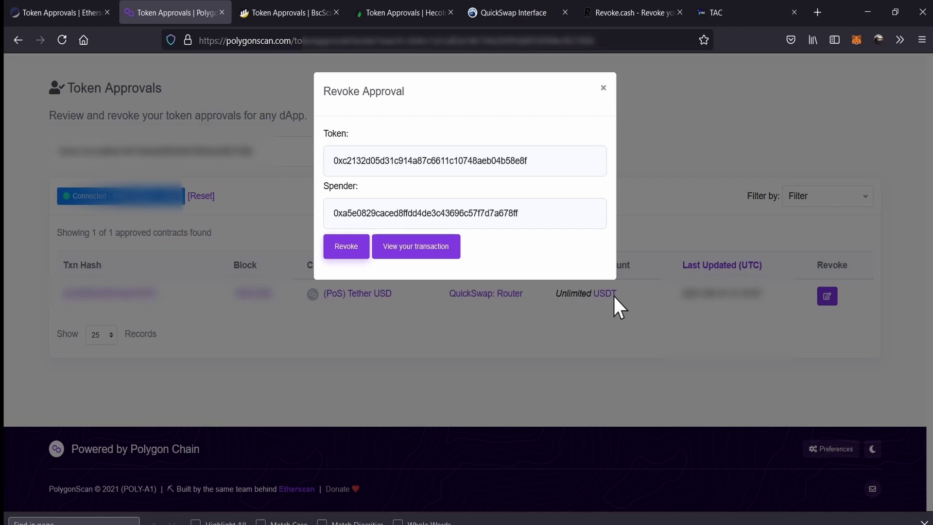
{"action": "left_click", "coordinate": [508, 12]}
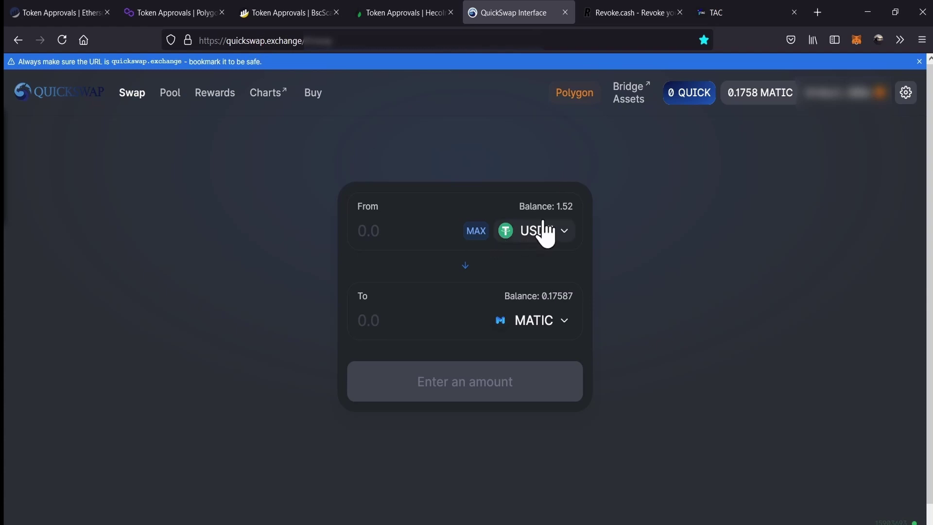
Enter 1.5 USDT, then use MAX to swap the full 1.52 USDT balance for MATIC
{"action": "left_click", "coordinate": [385, 228]}
{"action": "type", "text": "1.5"}
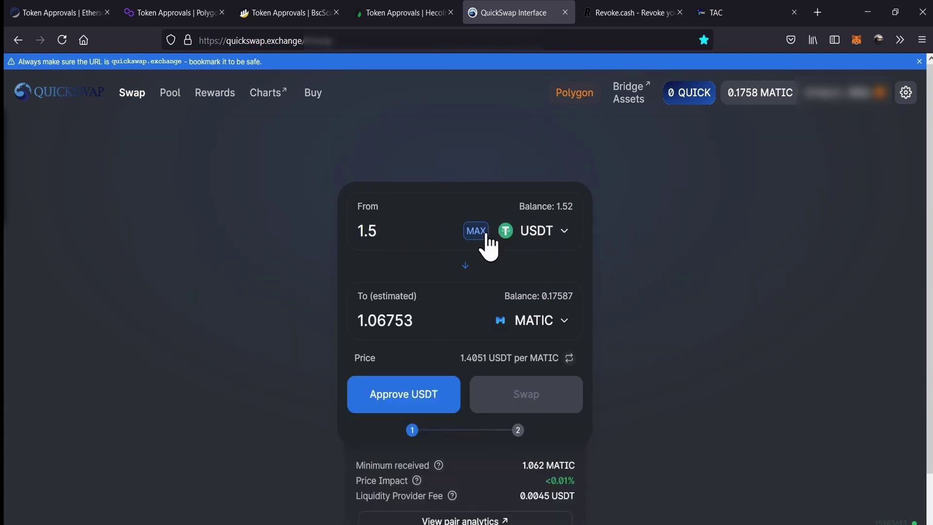
{"action": "left_click", "coordinate": [478, 232]}
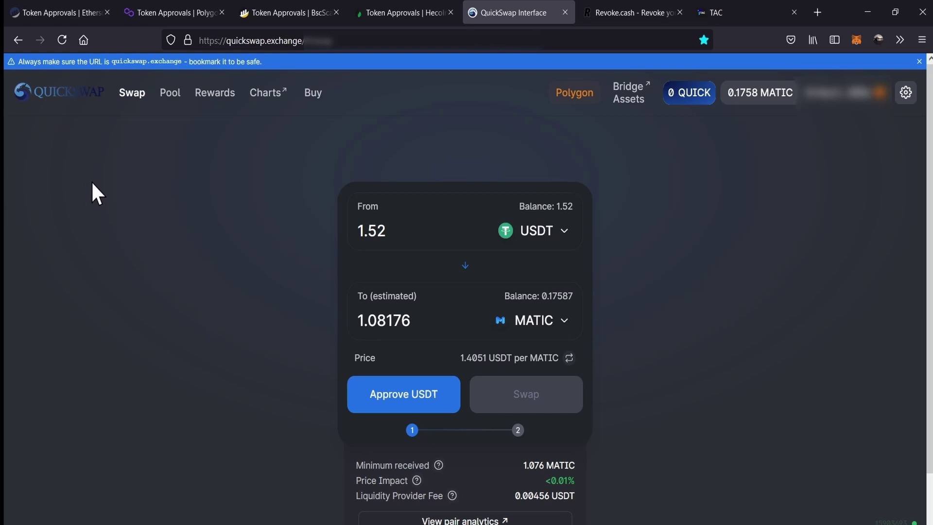
Start the USDT approval and choose Custom Spend Limit in MetaMask's Edit Permission dialog
{"action": "left_click", "coordinate": [409, 412]}
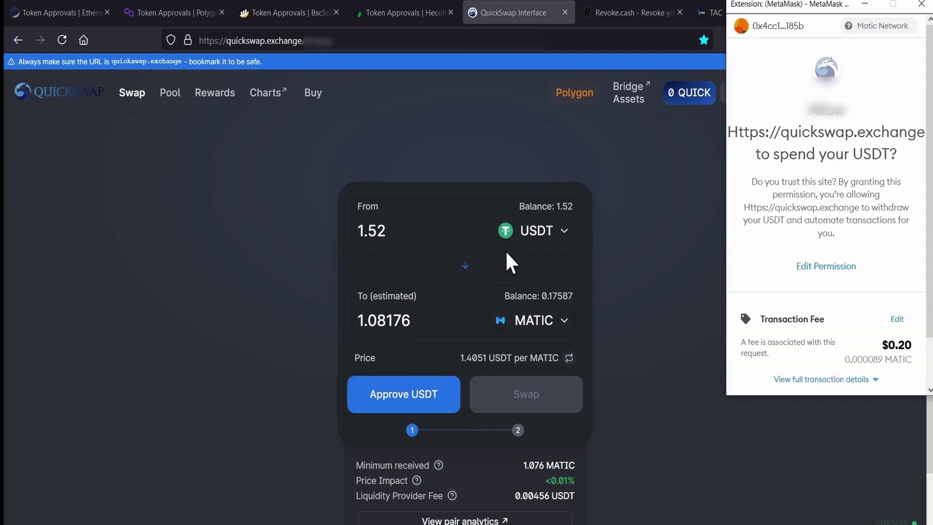
{"action": "scroll", "coordinate": [862, 311], "scroll_direction": "down", "scroll_amount": 1}
{"action": "scroll", "coordinate": [862, 311], "scroll_direction": "down", "scroll_amount": 2}
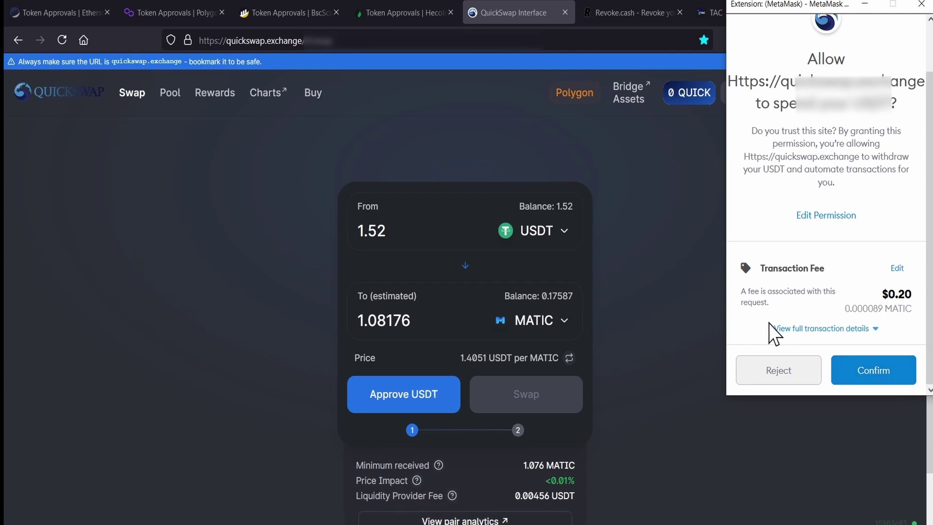
{"action": "left_click", "coordinate": [809, 221]}
{"action": "scroll", "coordinate": [812, 226], "scroll_direction": "down", "scroll_amount": 1}
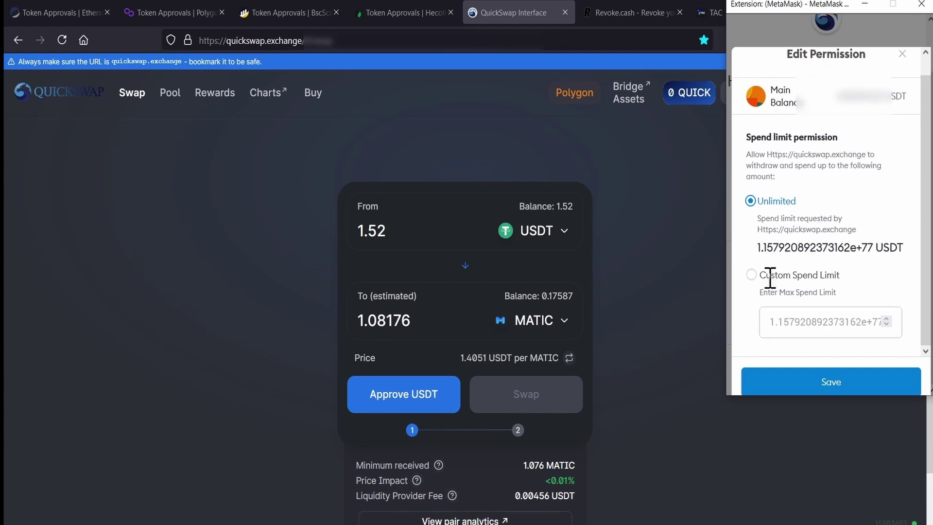
{"action": "left_click", "coordinate": [751, 275]}
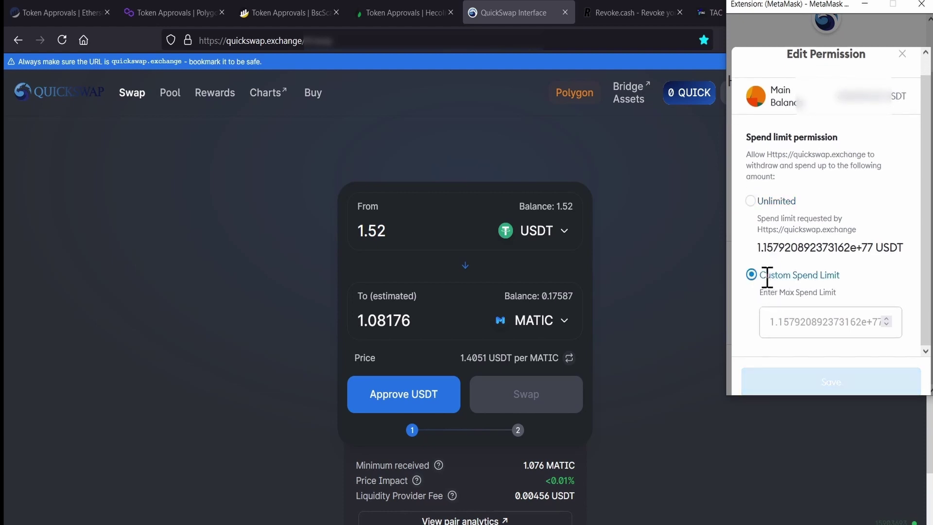
{"action": "left_click_drag", "start_coordinate": [760, 275], "coordinate": [826, 275]}
{"action": "left_click", "coordinate": [801, 330]}
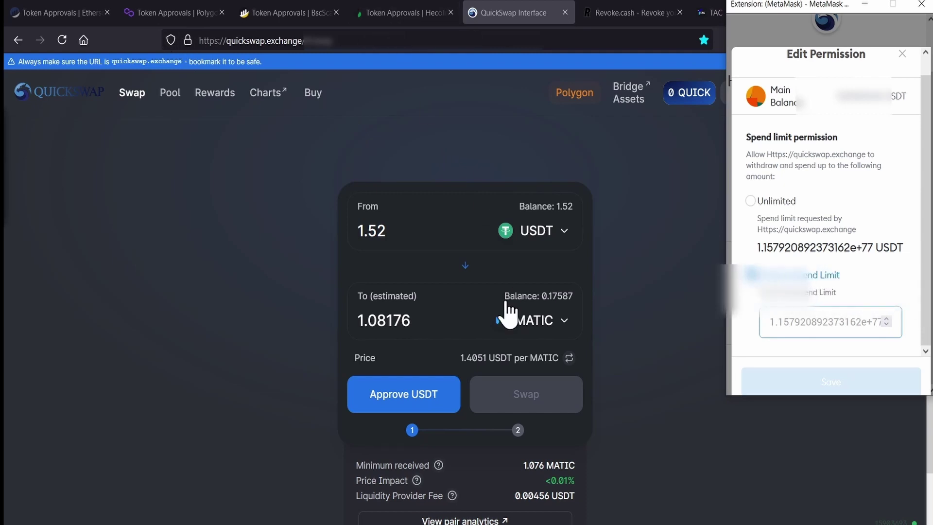
From Polygonscan Token Approvals, open the (PoS) Tether USD token page and confirm it uses 6 decimals
{"action": "left_click", "coordinate": [192, 16]}
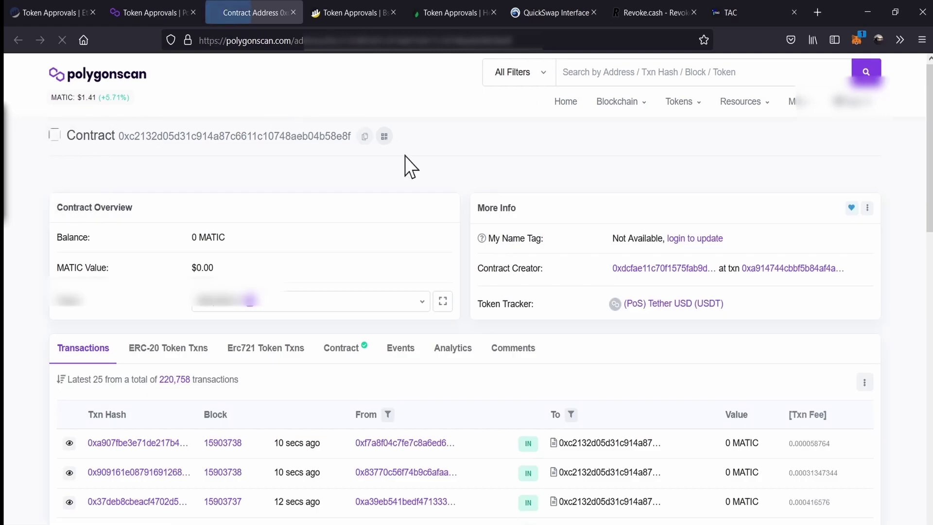
{"action": "left_click", "coordinate": [671, 304]}
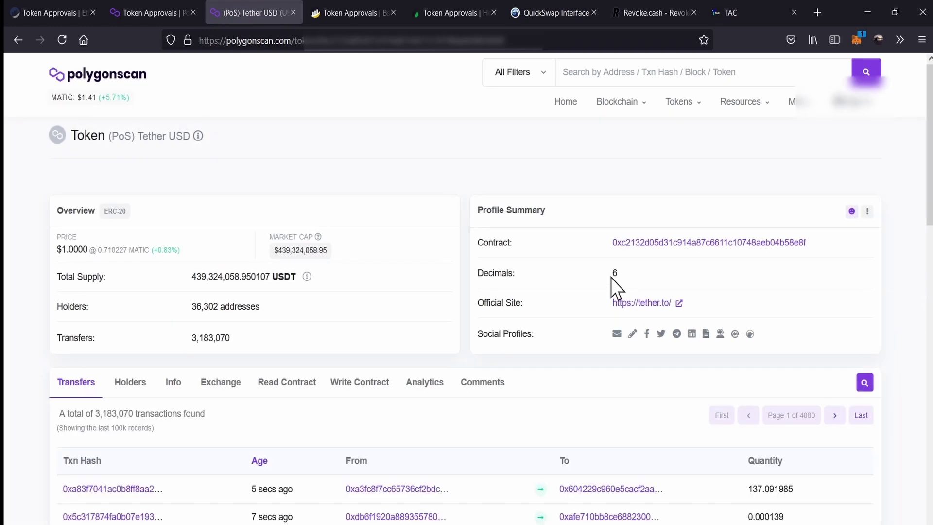
{"action": "left_click_drag", "start_coordinate": [611, 276], "coordinate": [625, 272]}
{"action": "double_click", "coordinate": [616, 273]}
{"action": "left_click", "coordinate": [616, 277]}
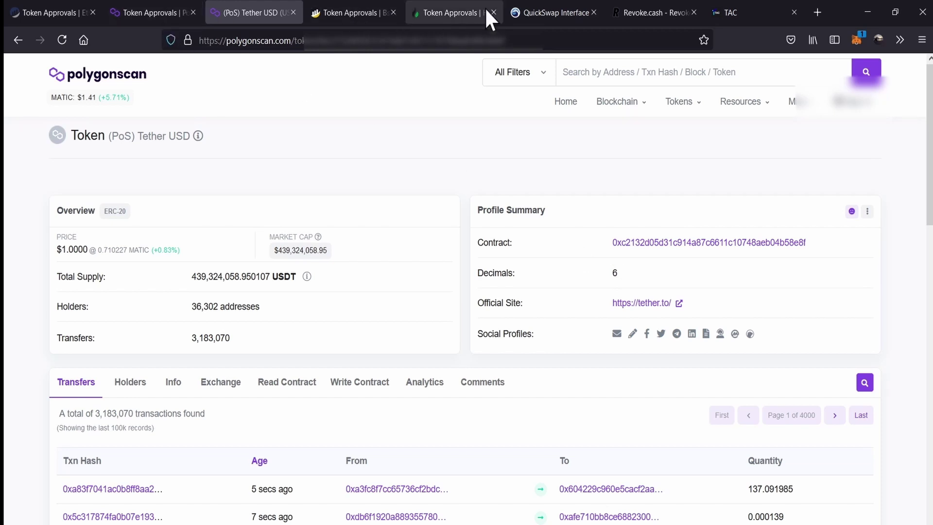
Approve QuickSwap's pending USDT request in the wallet with a custom 1000E+6 spend limit
{"action": "left_click", "coordinate": [550, 12]}
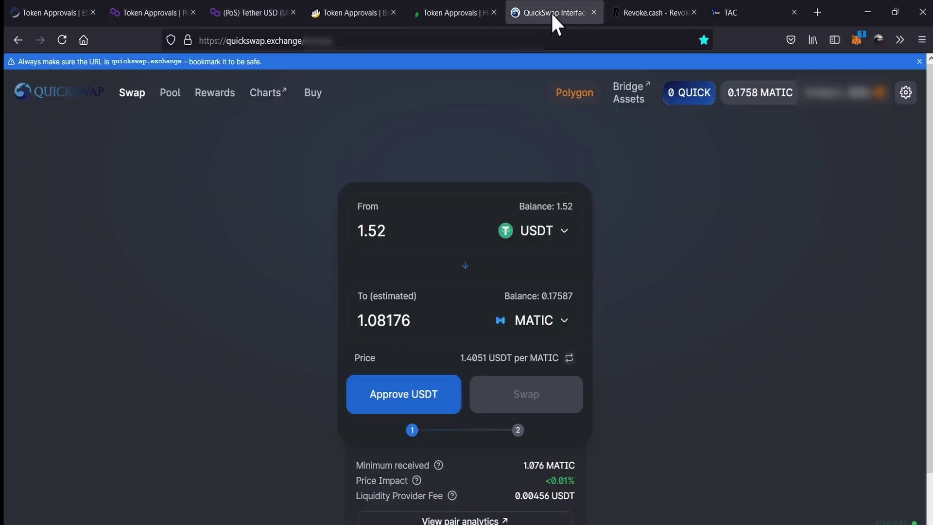
{"action": "left_click", "coordinate": [855, 41]}
{"action": "scroll", "coordinate": [775, 258], "scroll_direction": "down", "scroll_amount": 2}
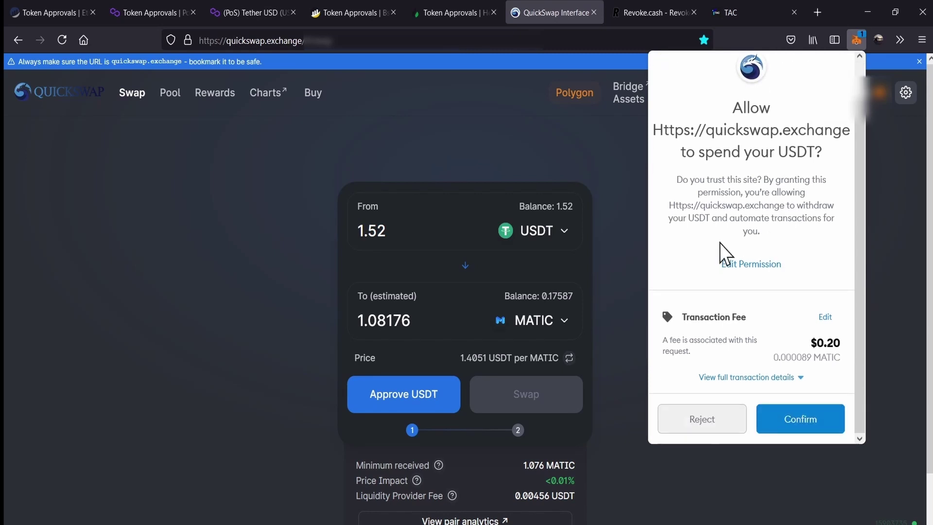
{"action": "left_click", "coordinate": [747, 263]}
{"action": "left_click", "coordinate": [727, 362]}
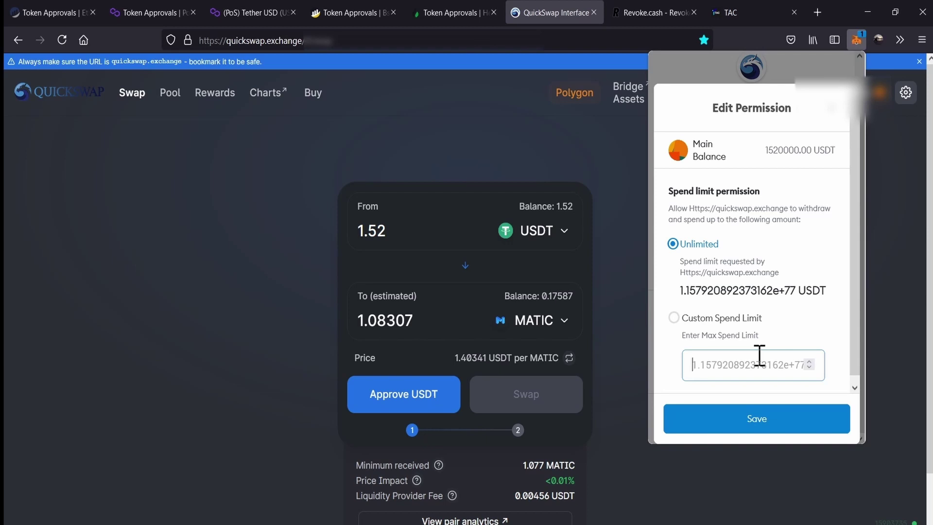
{"action": "type", "text": "1000"}
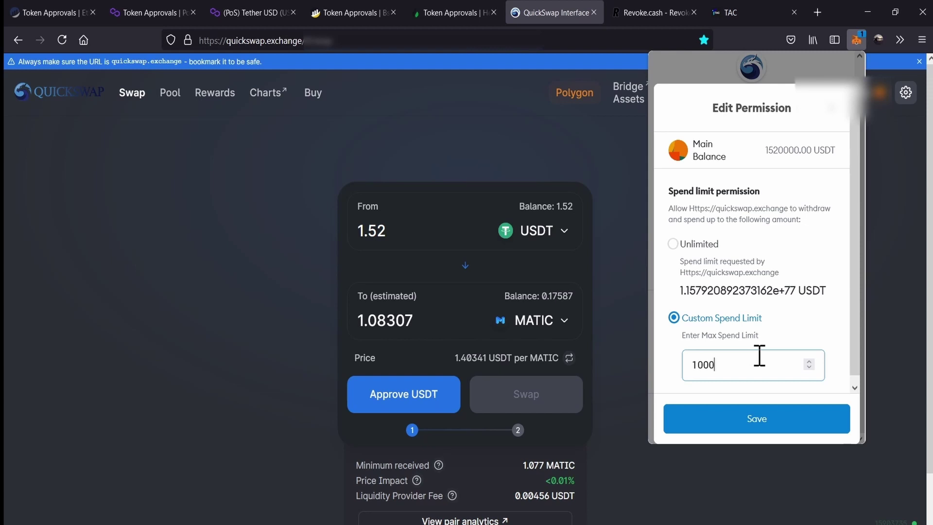
{"action": "type", "text": "E"}
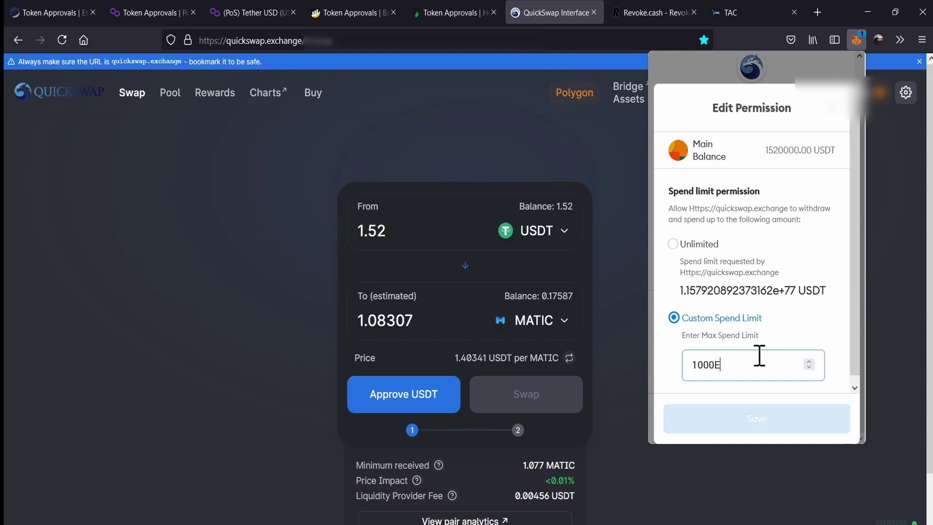
{"action": "type", "text": "+6"}
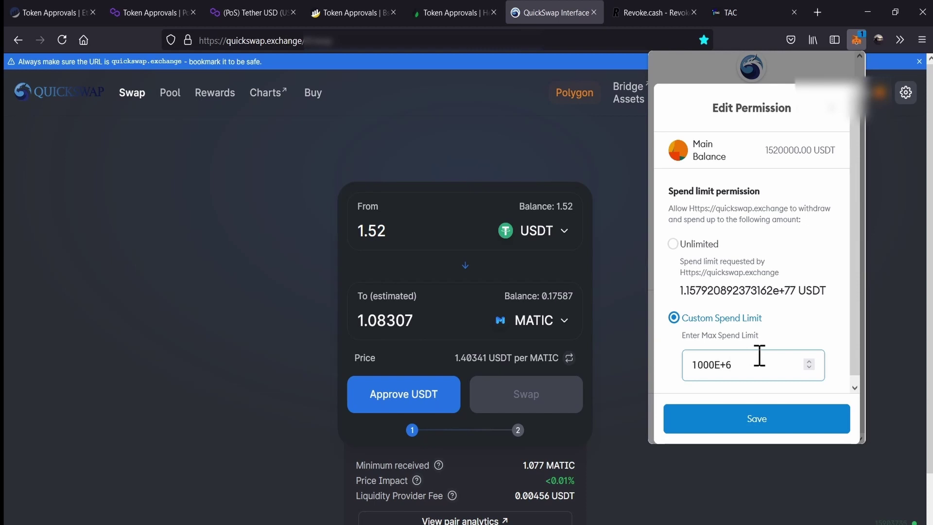
{"action": "double_click", "coordinate": [730, 364]}
{"action": "left_click", "coordinate": [753, 418]}
{"action": "left_click", "coordinate": [790, 417]}
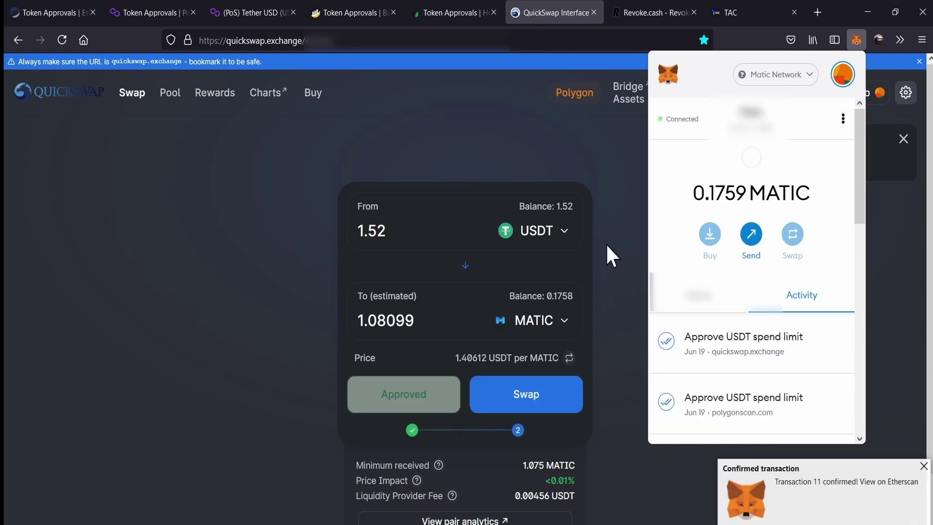
Reload Polygonscan Token Approvals to show QuickSwap: Router limited to 1,000 USDT, then return to QuickSwap
{"action": "left_click", "coordinate": [153, 13]}
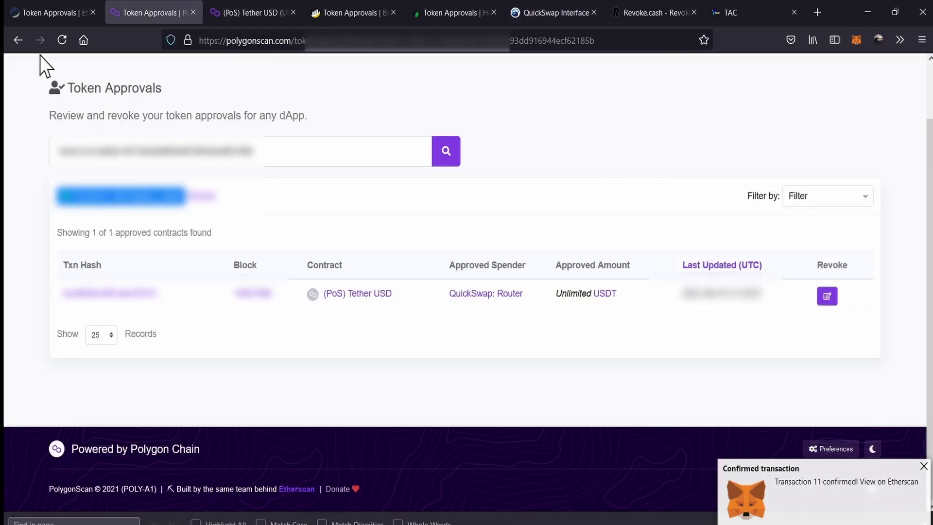
{"action": "left_click", "coordinate": [61, 40]}
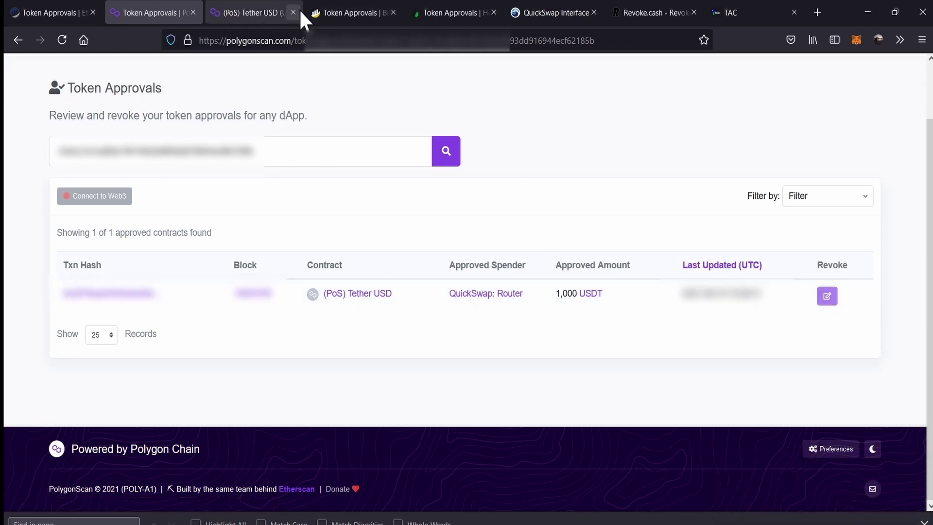
{"action": "left_click", "coordinate": [531, 11]}
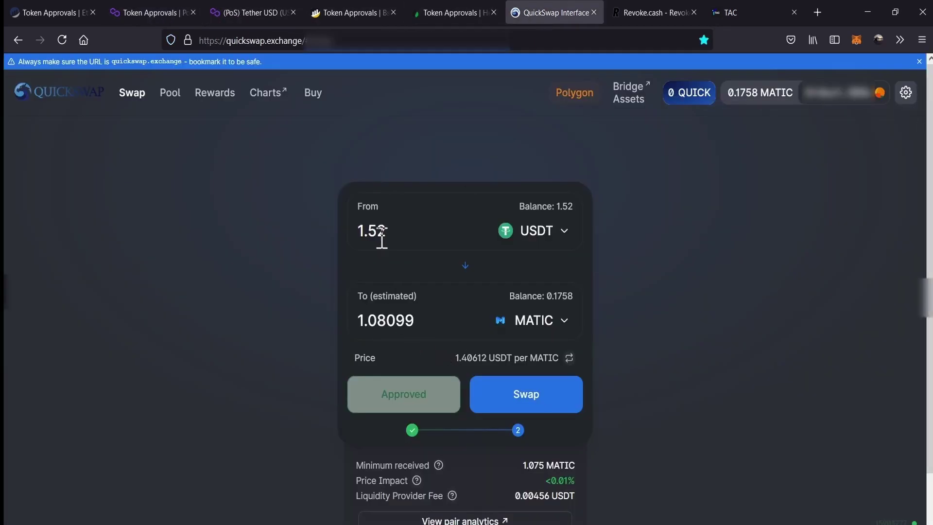